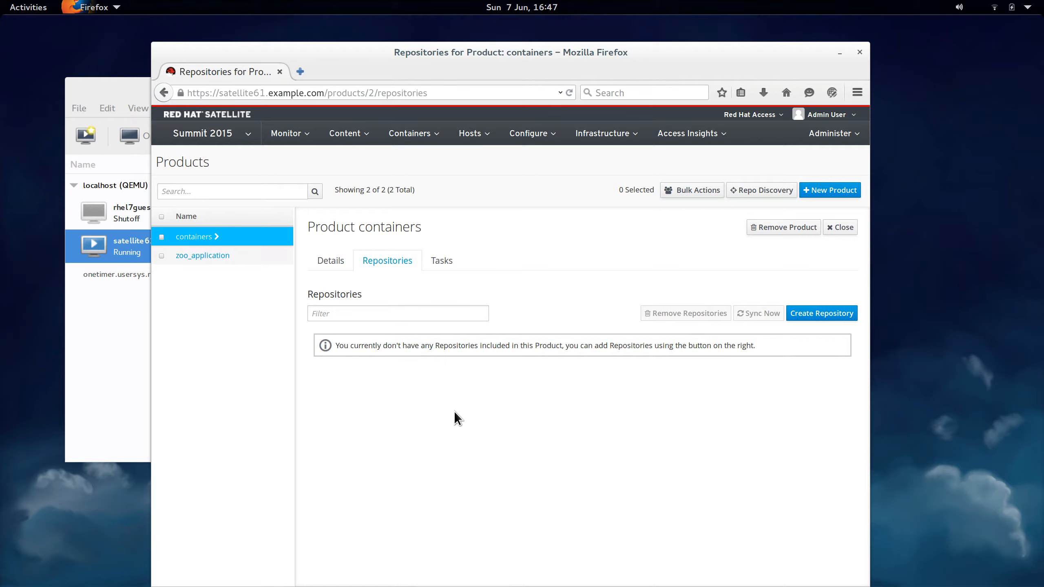
# Step: Start a new repository in the containers product, named rhel and of type docker
pyautogui.click(803, 316)
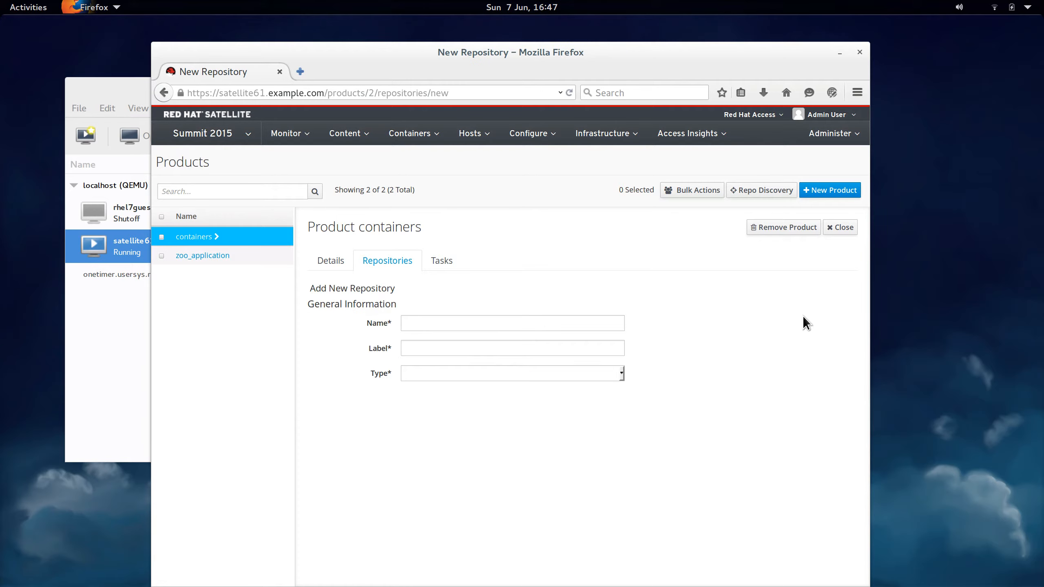
pyautogui.click(517, 326)
pyautogui.write('rhel')
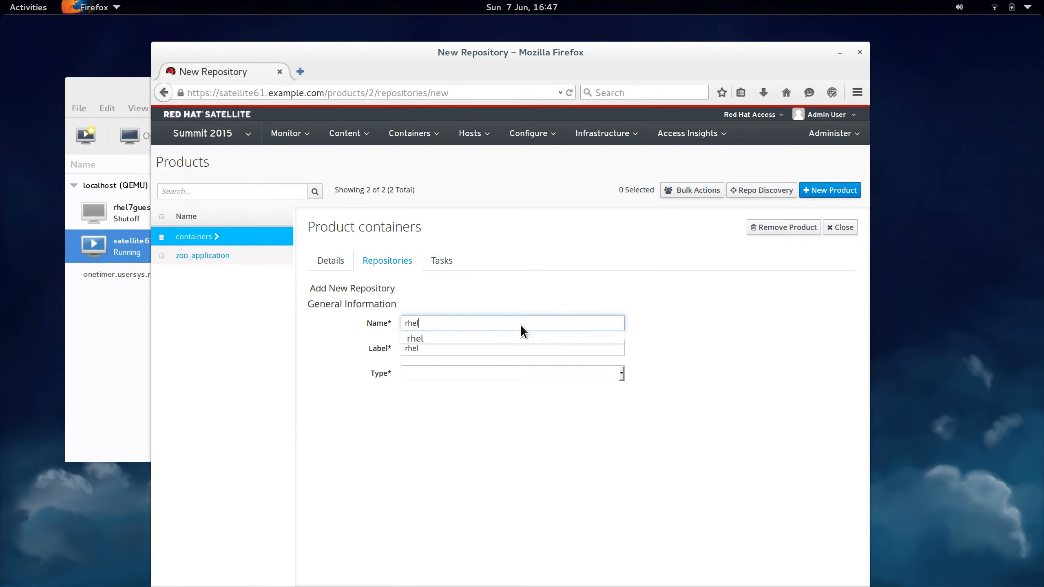
pyautogui.click(501, 372)
pyautogui.click(490, 412)
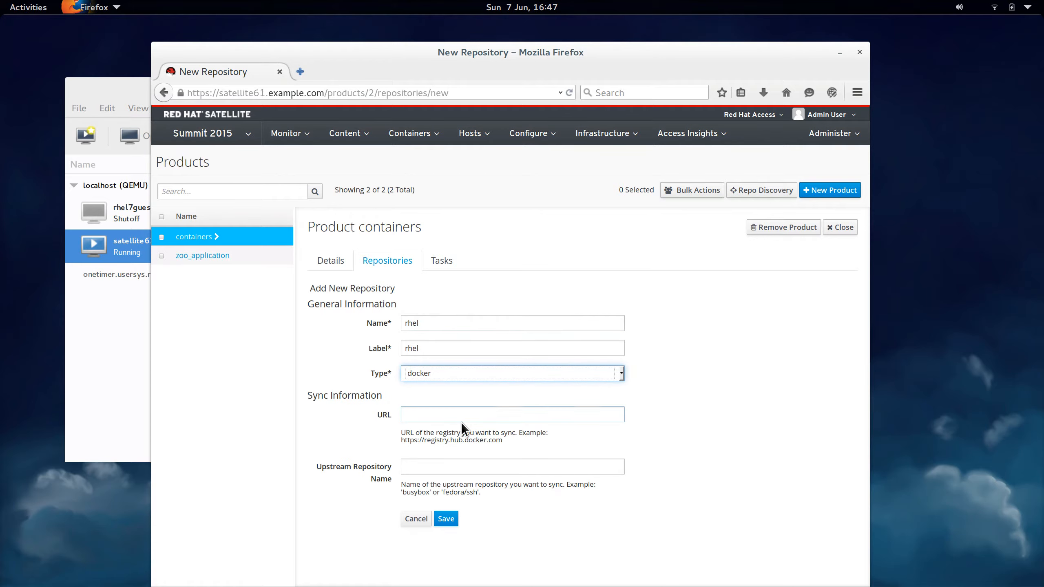
pyautogui.click(464, 419)
pyautogui.write('http')
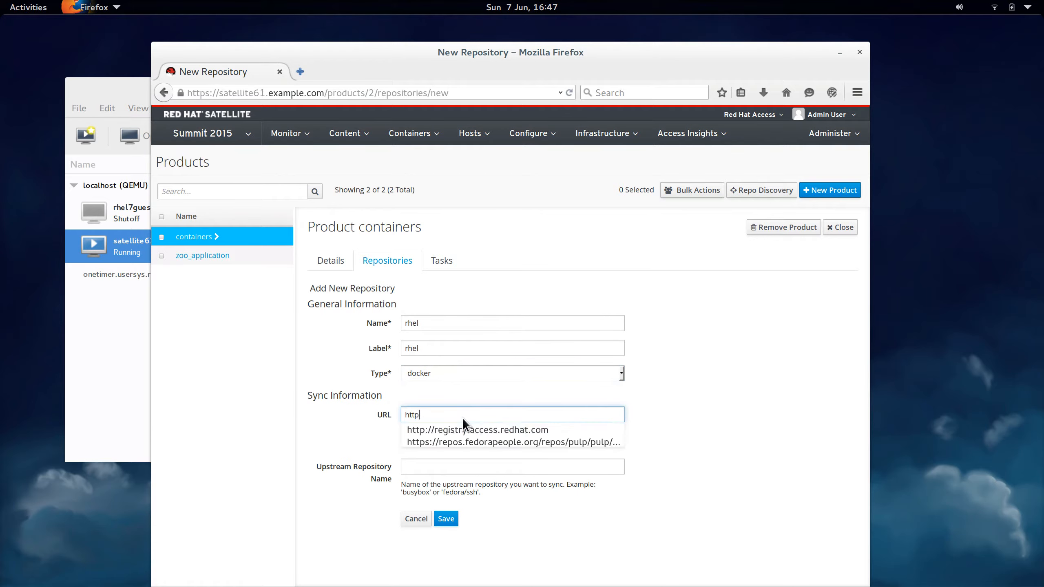
pyautogui.press('Down')
pyautogui.press('Return')
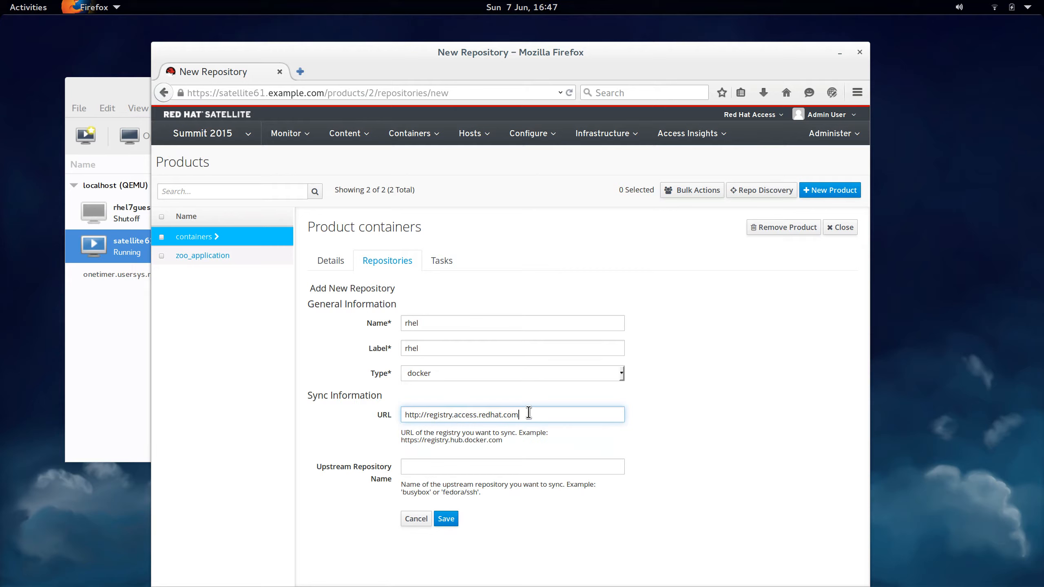
pyautogui.click(437, 466)
pyautogui.write('rhel')
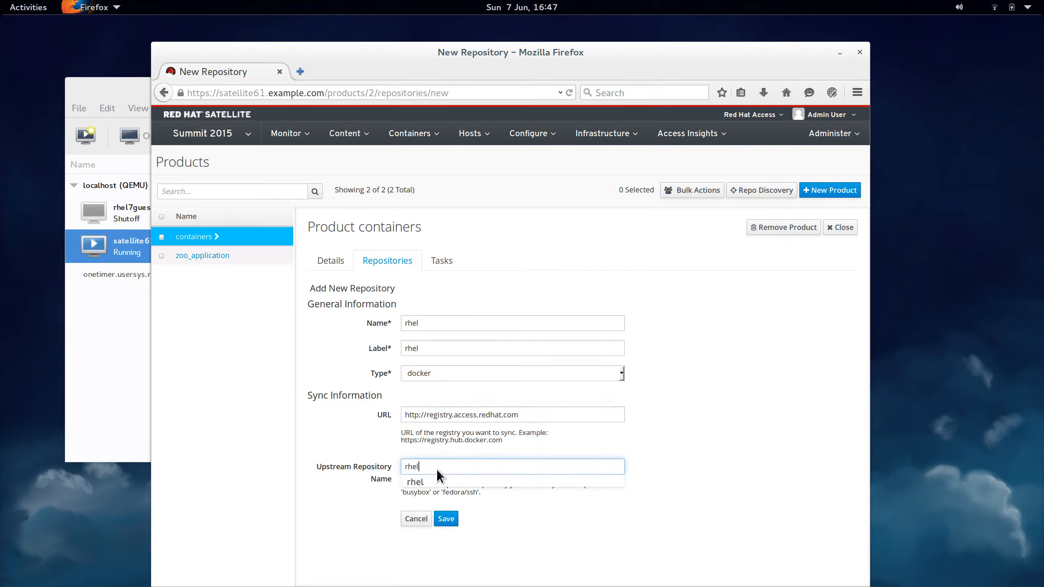
pyautogui.click(451, 522)
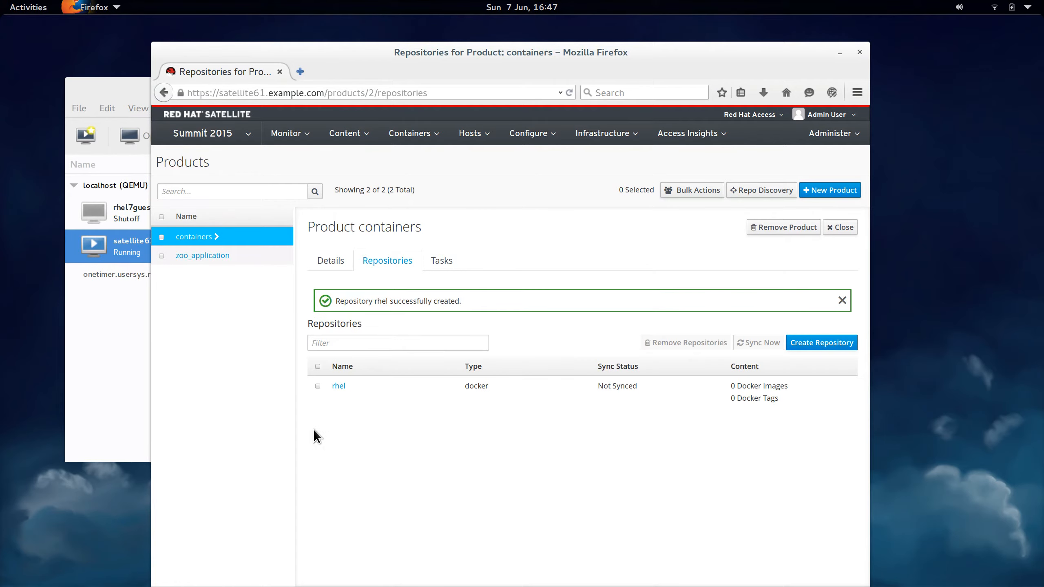
# Step: Synchronize the rhel repository of the containers product
pyautogui.click(317, 386)
pyautogui.click(763, 344)
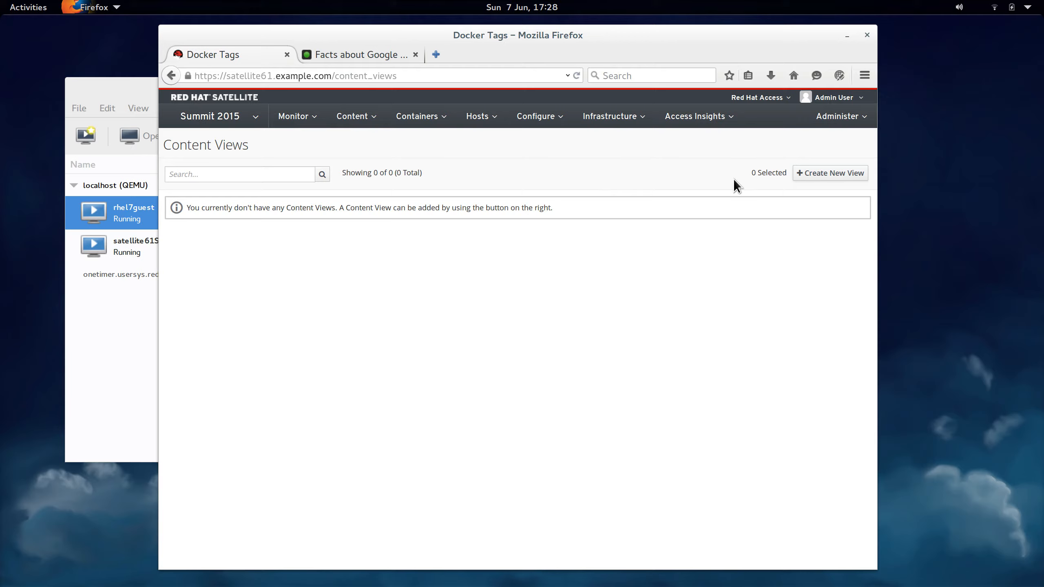
# Step: Create a new content view named containers, with the label containers
pyautogui.click(826, 176)
pyautogui.click(389, 272)
pyautogui.write('contai')
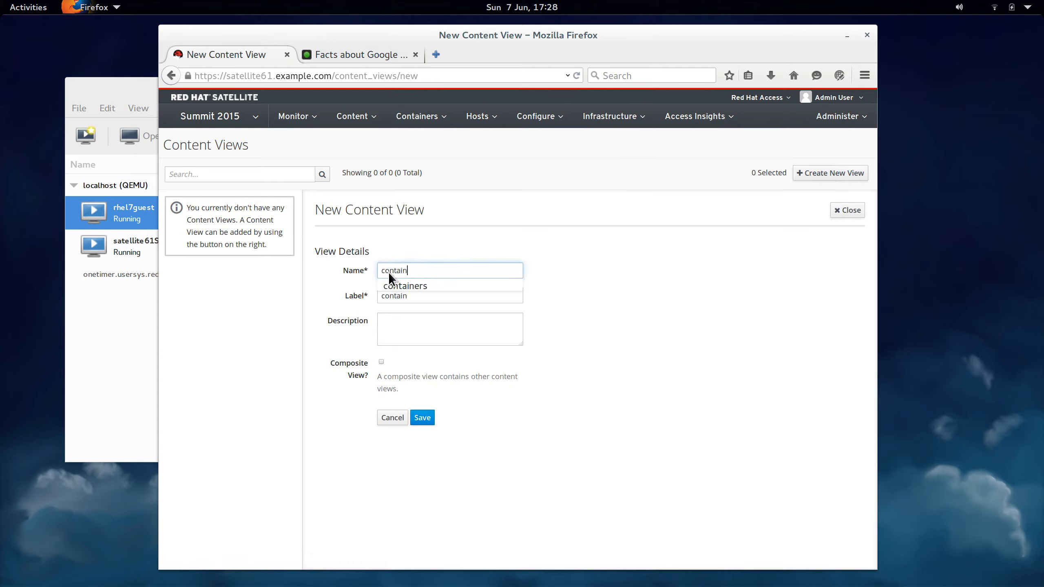
pyautogui.write('n')
pyautogui.click(389, 281)
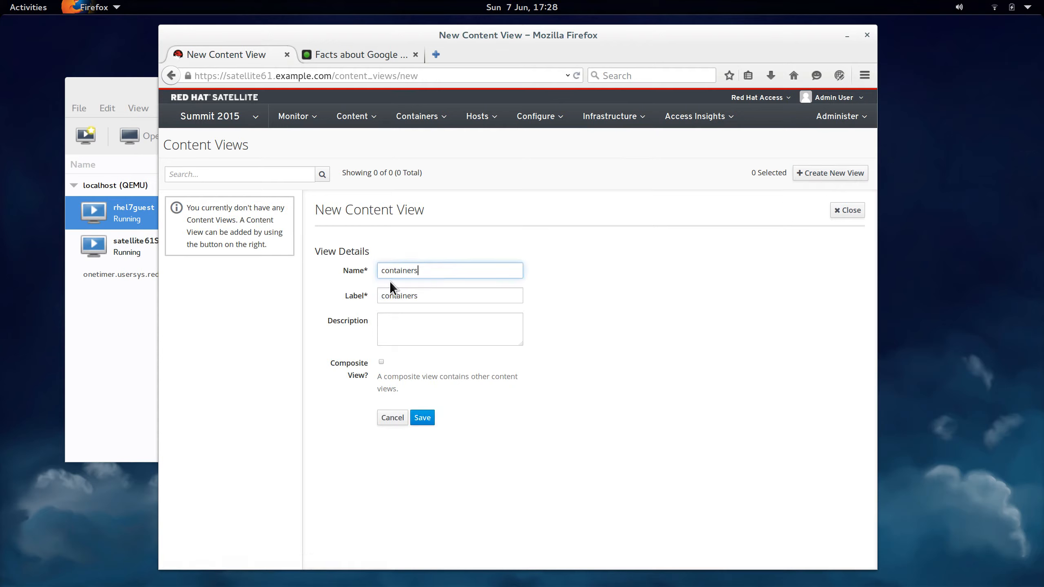
pyautogui.click(423, 418)
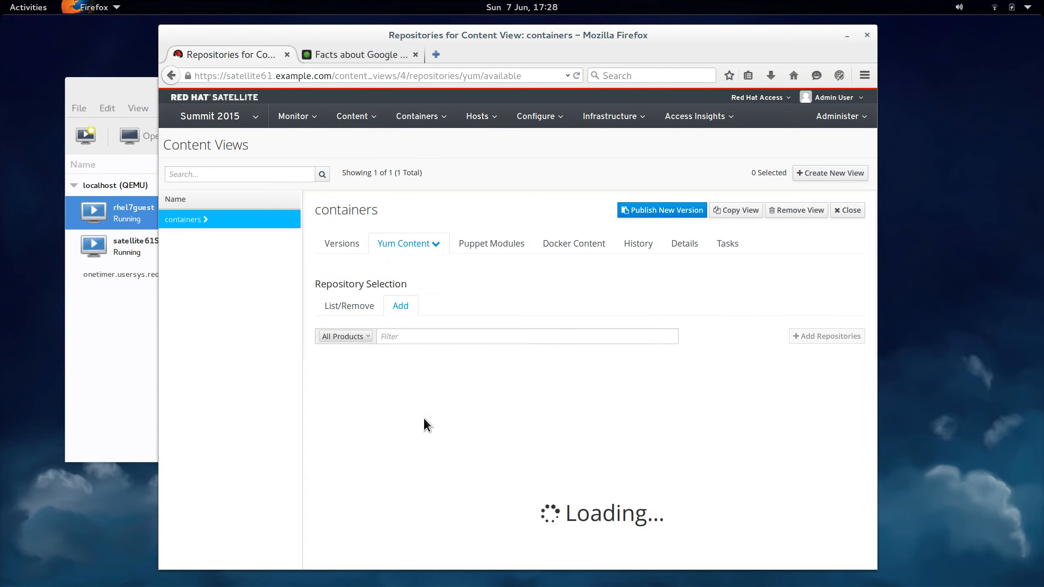
# Step: Add the rhel repository to the Docker content of the containers content view
pyautogui.click(594, 247)
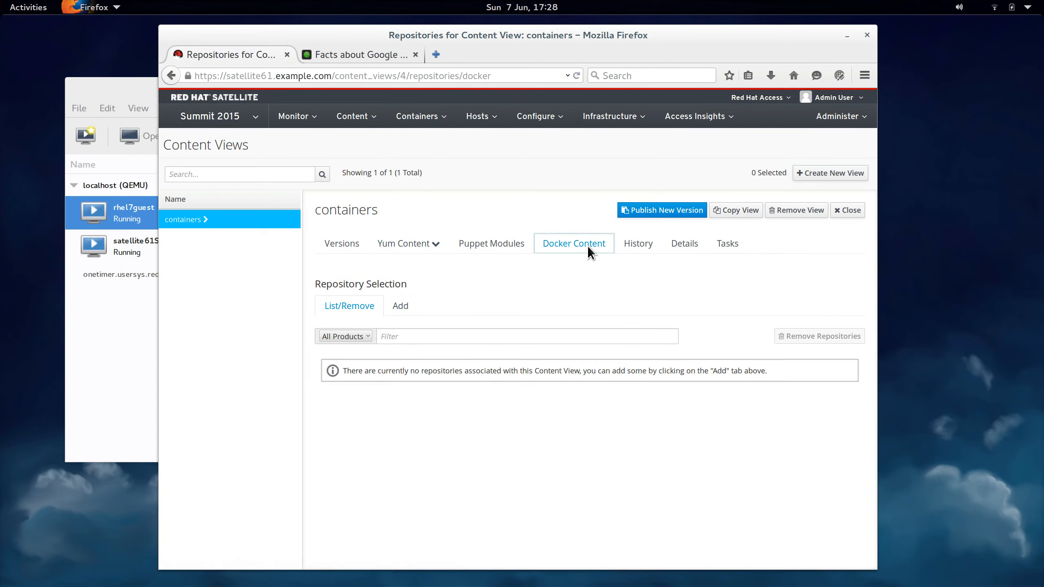
pyautogui.click(400, 306)
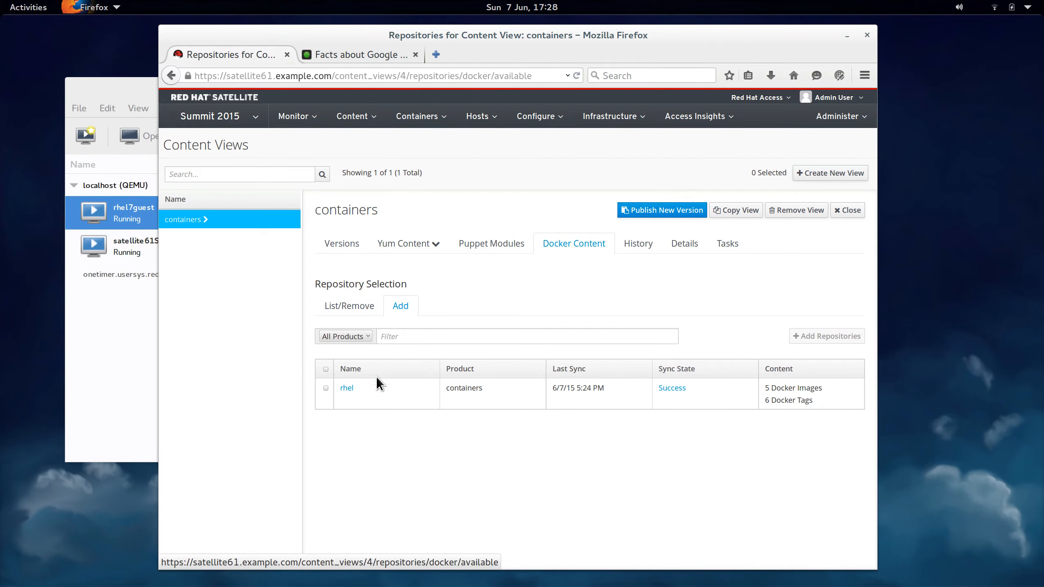
pyautogui.click(325, 388)
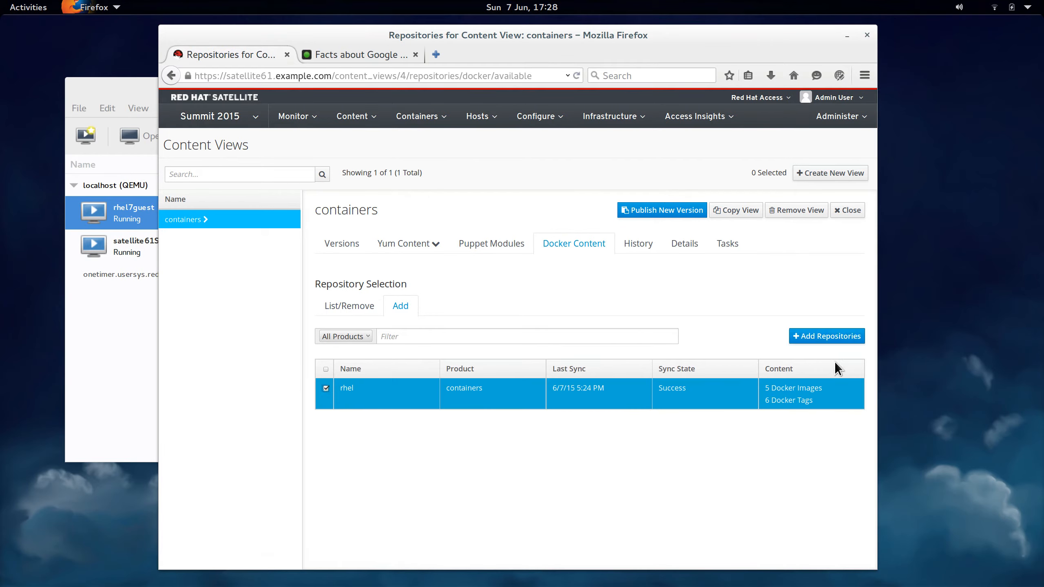
pyautogui.click(829, 337)
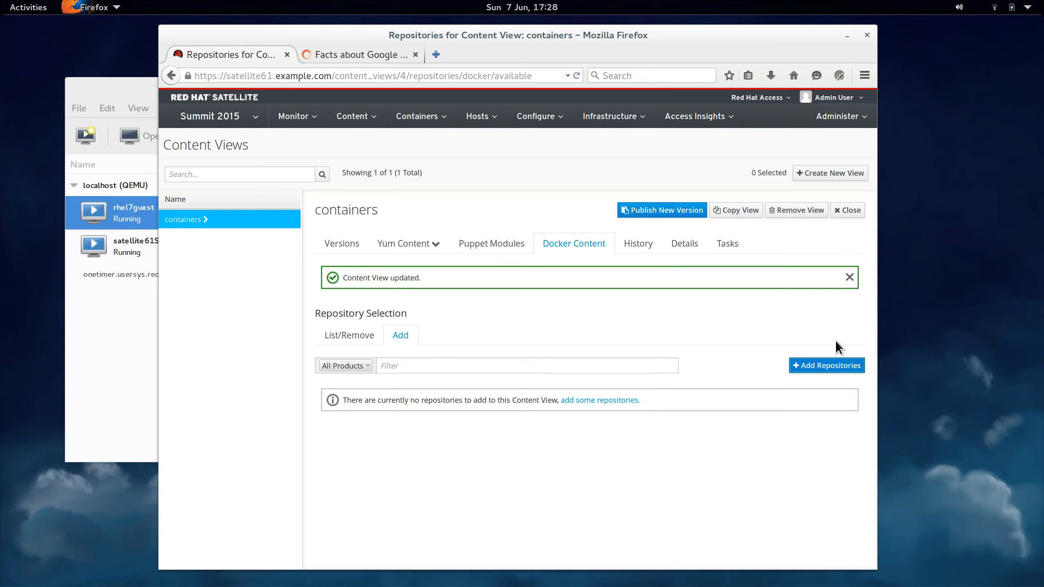
# Step: Publish version 1 of the containers content view without a description
pyautogui.click(361, 242)
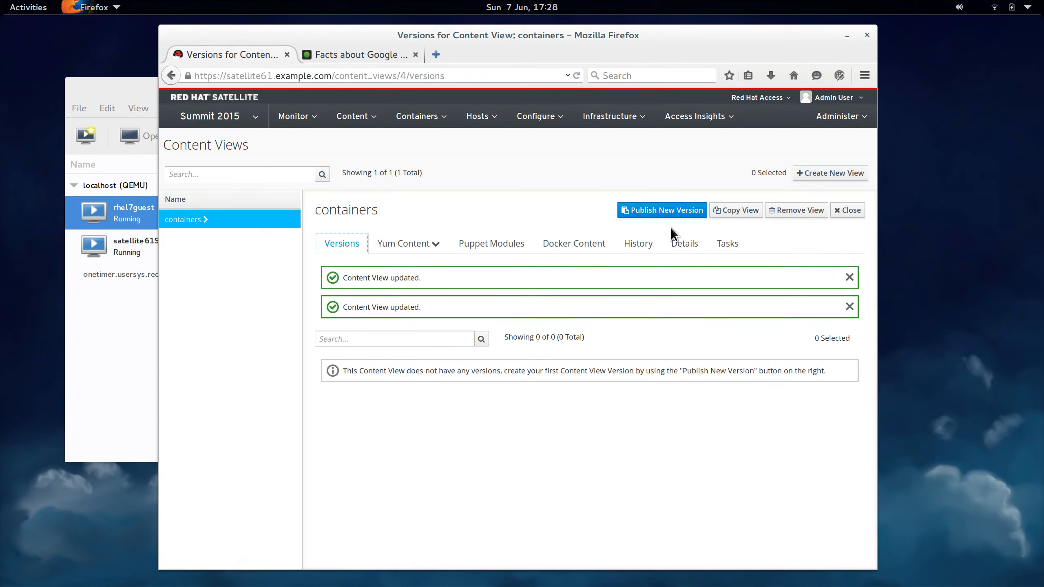
pyautogui.click(660, 210)
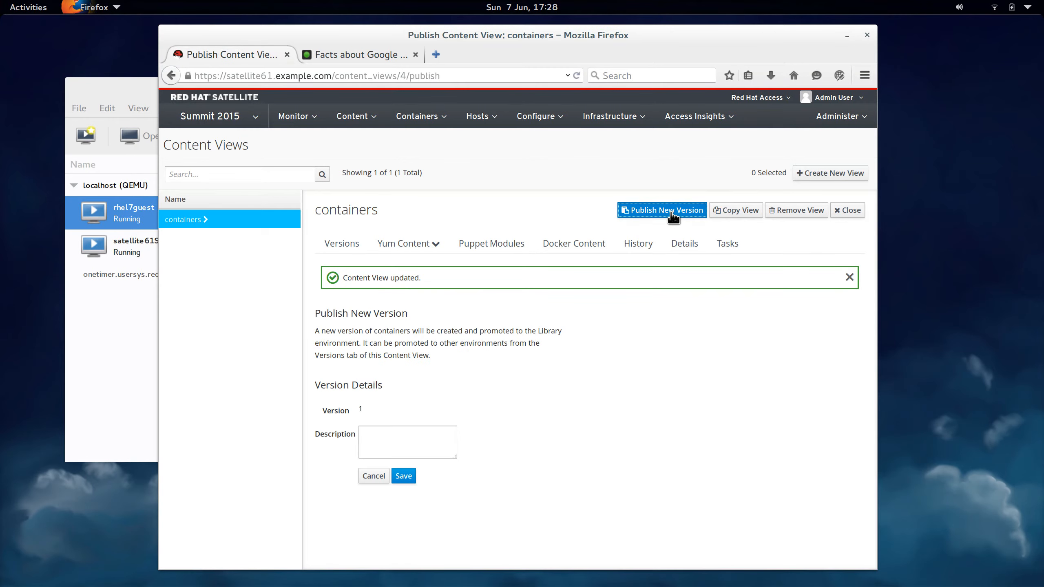
pyautogui.click(404, 477)
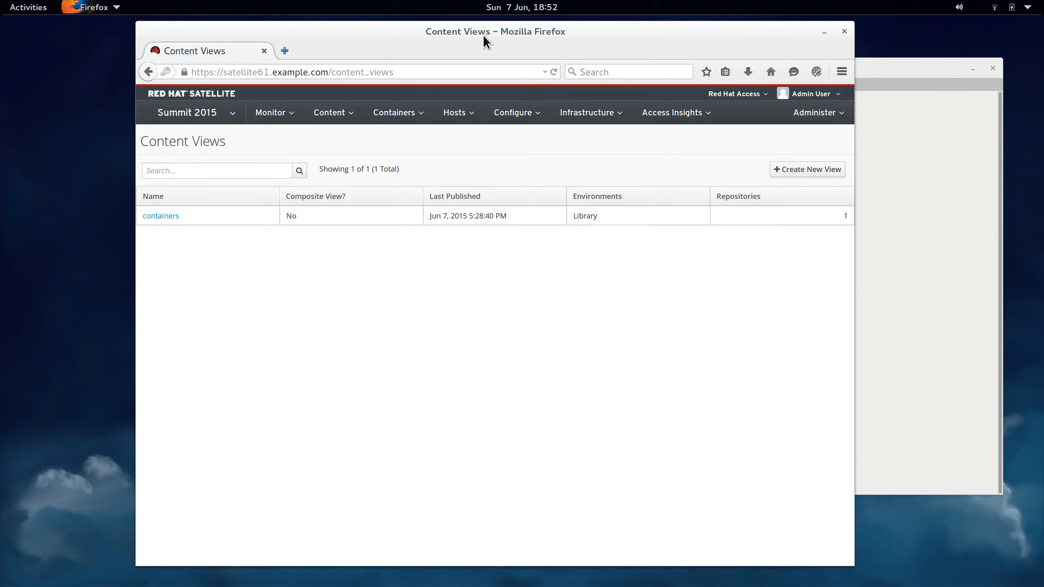
# Step: Open the latest Docker tag of the rhel repository and copy the published path for content view version containers 1.0
pyautogui.moveTo(333, 110)
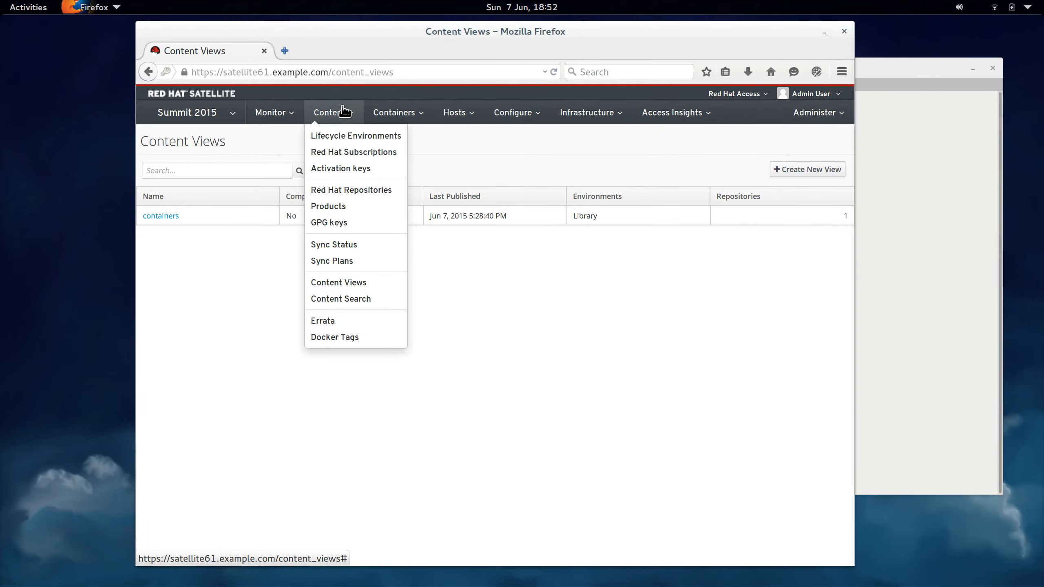
pyautogui.click(334, 340)
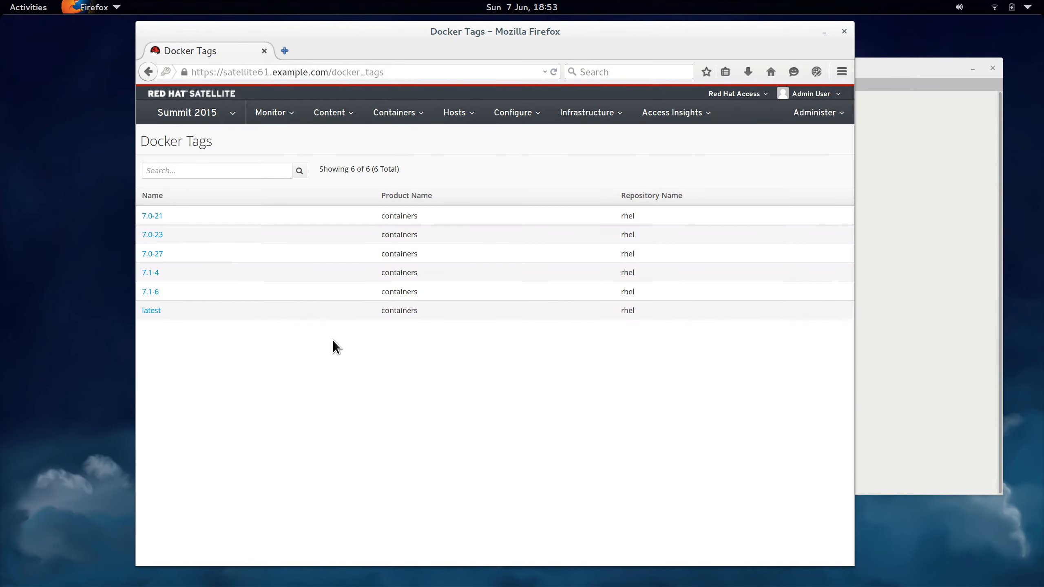
pyautogui.click(147, 311)
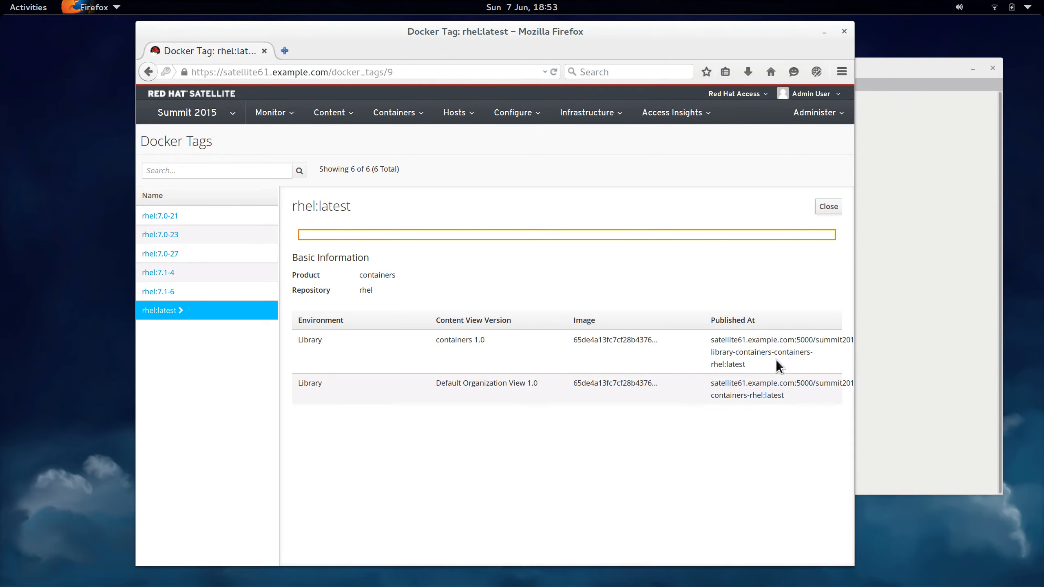
pyautogui.moveTo(769, 366); pyautogui.dragTo(697, 344)
pyautogui.rightClick(731, 345)
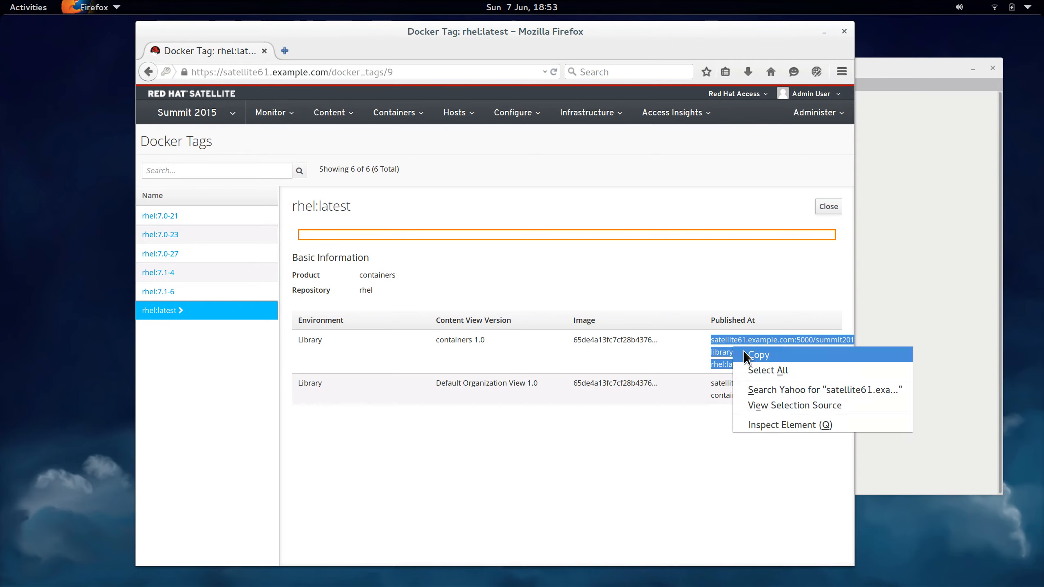
pyautogui.click(749, 355)
# Step: Switch to the Terminator terminal, docker pull satellite61.example.com:5000/summit2015-library-containers-containers-rhel:latest, and list the local Docker images
pyautogui.click(888, 356)
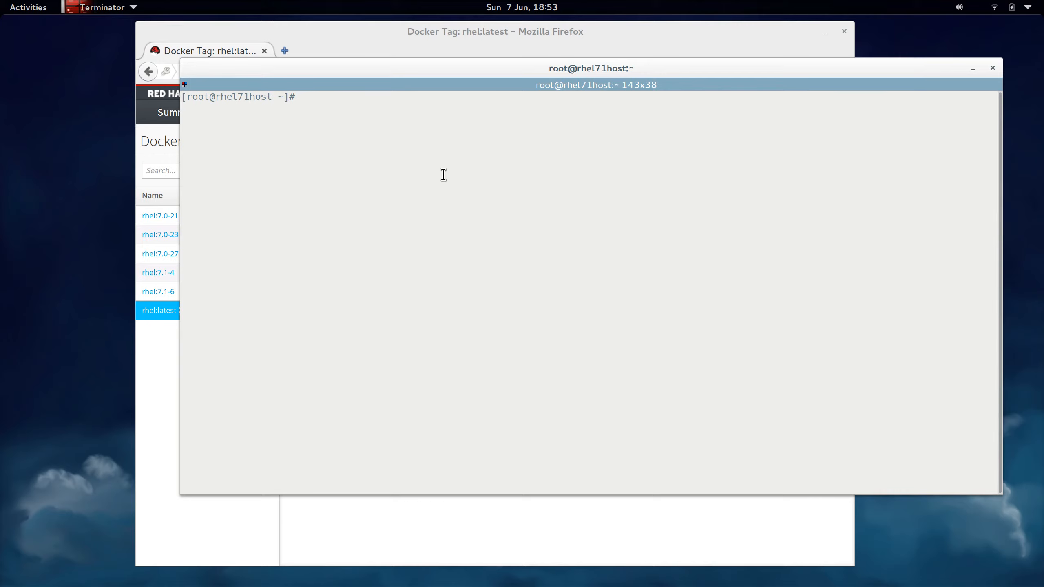
pyautogui.write('docker pull')
pyautogui.rightClick(471, 132)
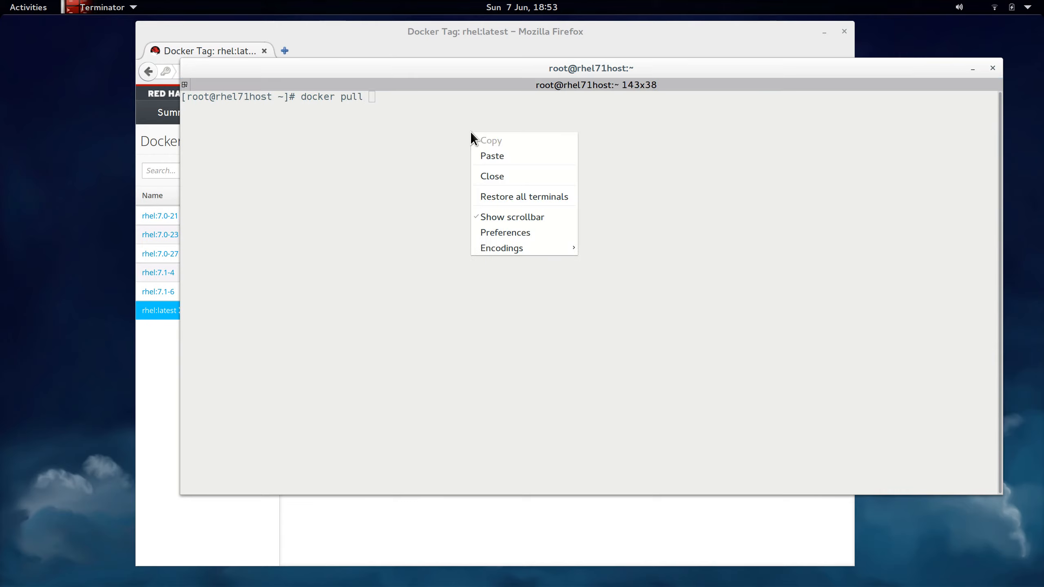
pyautogui.click(483, 156)
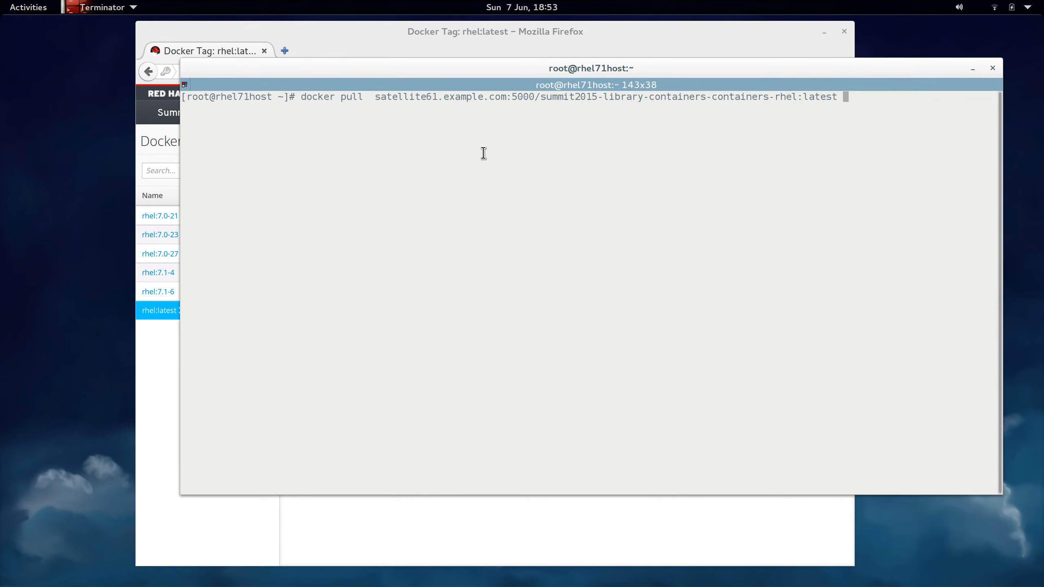
pyautogui.press('Return')
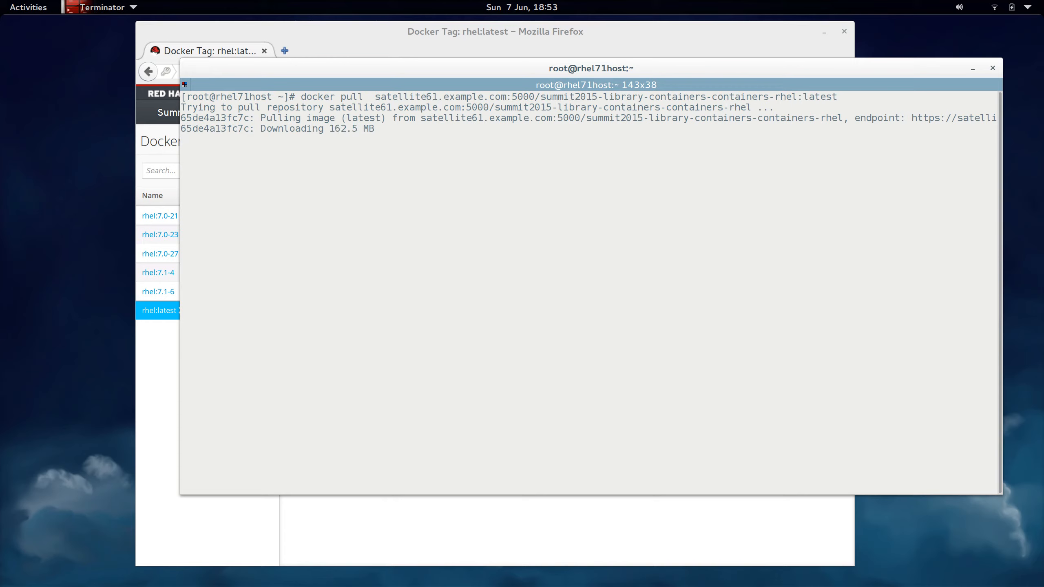
pyautogui.write('docker images')
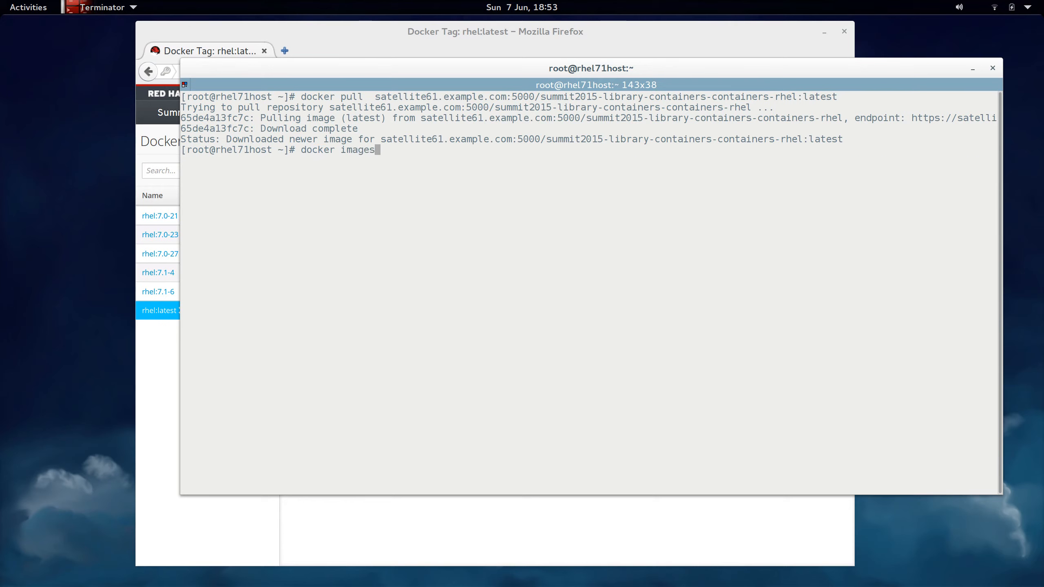
pyautogui.press('Return')
# Step: Run an interactive container named my_rhel from satellite61.example.com:5000/summit2015-library-containers-containers-rhel with docker run, using -it and /bin/bash
pyautogui.write('docker')
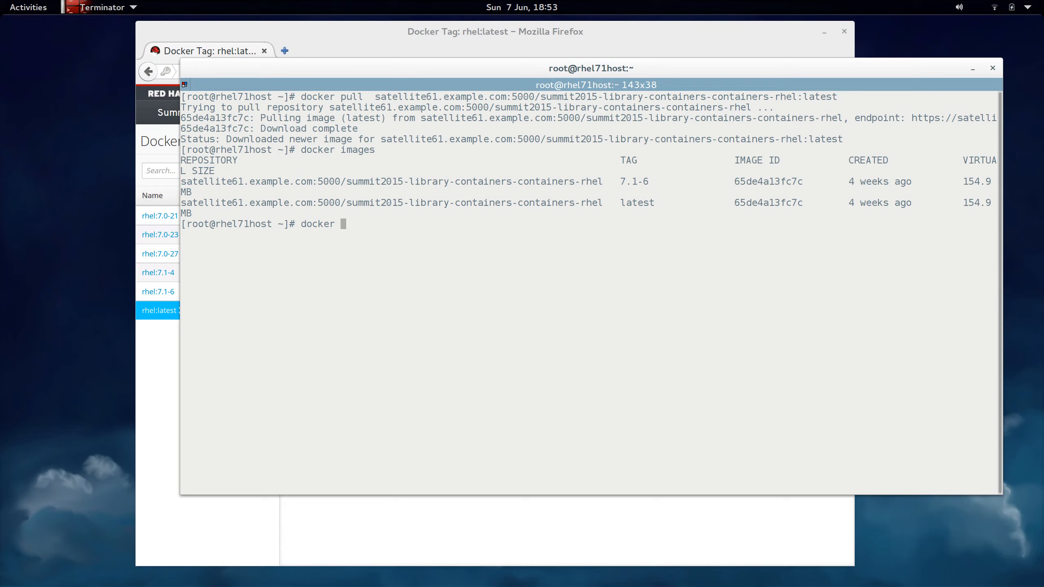
pyautogui.write(' run --name myu')
pyautogui.press('BackSpace')
pyautogui.write('_trh')
pyautogui.press('BackSpace')
pyautogui.press('BackSpace')
pyautogui.press('BackSpace')
pyautogui.write('rhel -it')
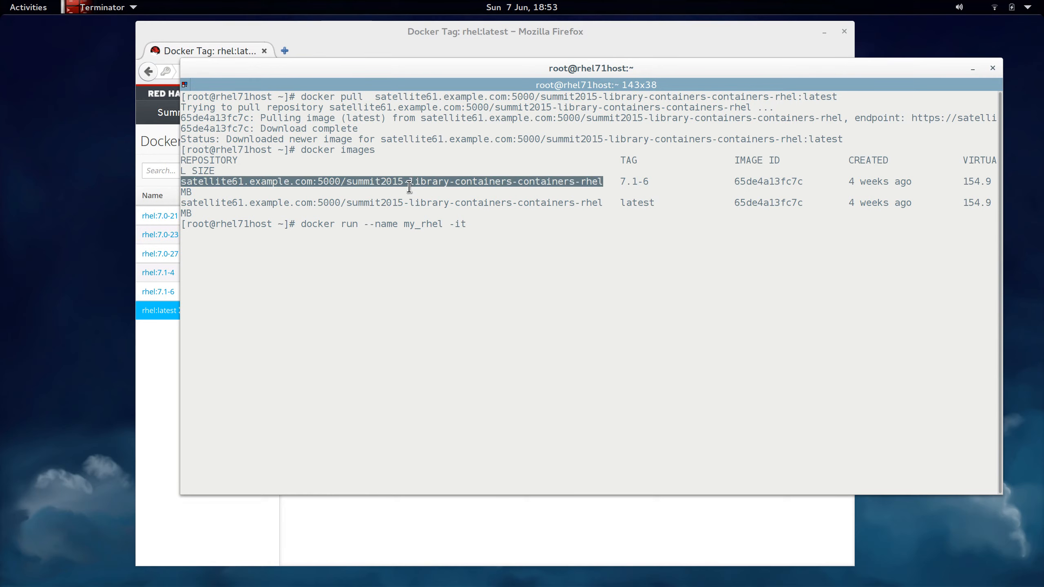
pyautogui.doubleClick(409, 202)
pyautogui.rightClick(412, 207)
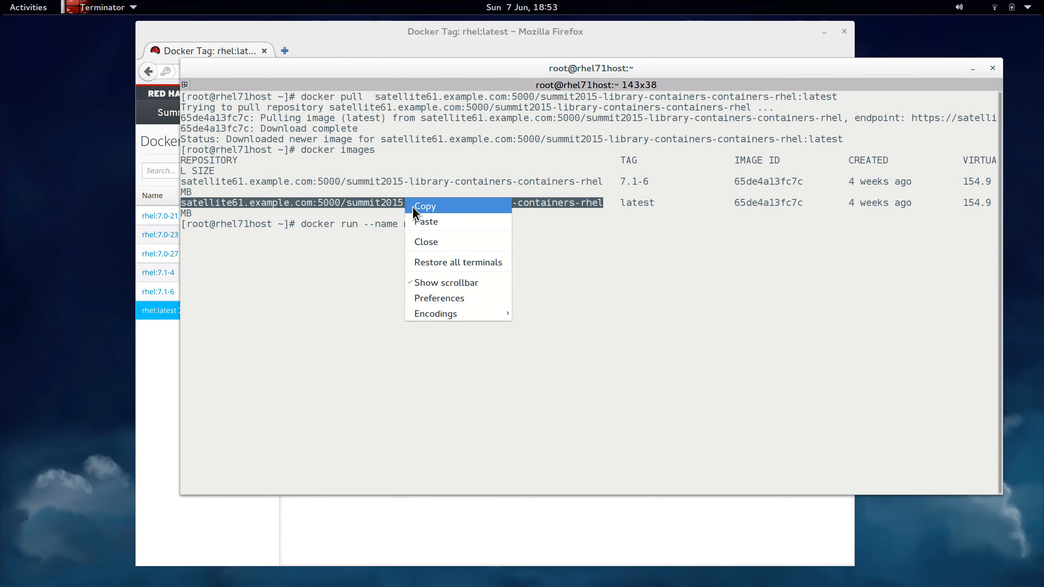
pyautogui.click(429, 229)
pyautogui.write('/bin/bash')
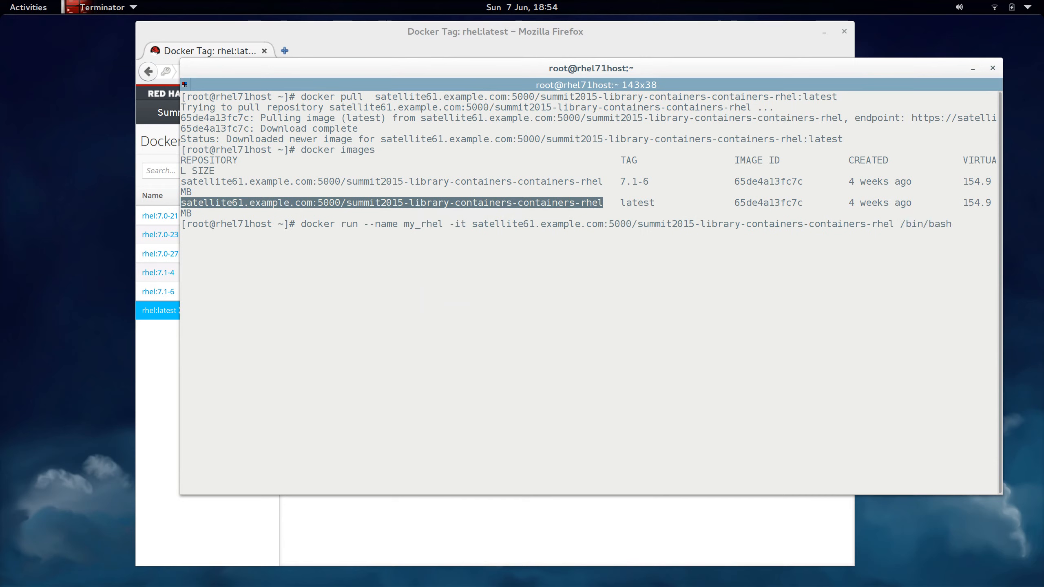
pyautogui.press('Return')
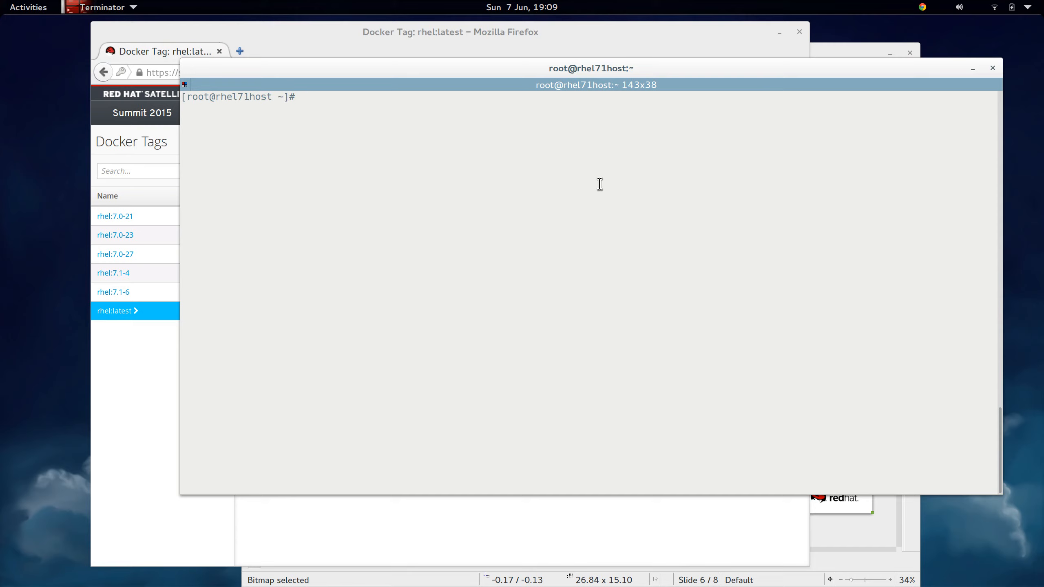
# Step: List the running containers with docker ps and attach to my_rhel using its container ID, dbac564a1d53
pyautogui.write('docker ps')
pyautogui.press('Return')
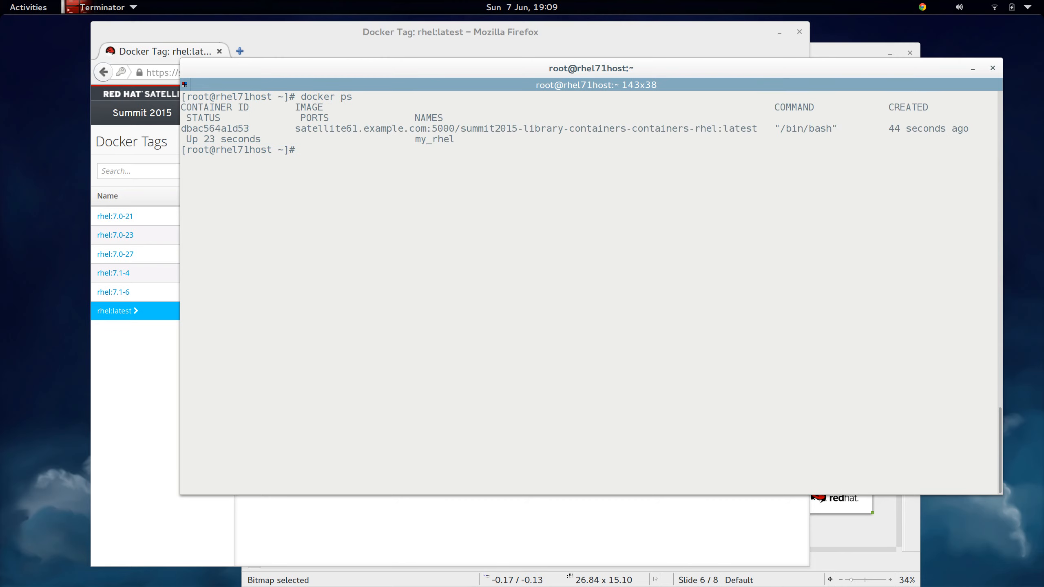
pyautogui.write('docker attach')
pyautogui.doubleClick(226, 129)
pyautogui.rightClick(227, 130)
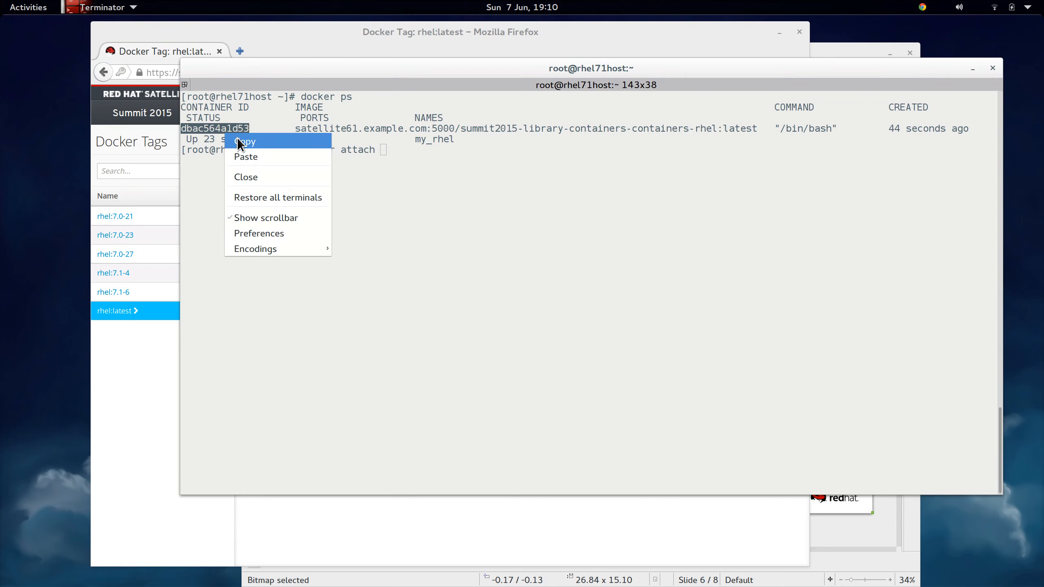
pyautogui.click(275, 160)
pyautogui.press('Return')
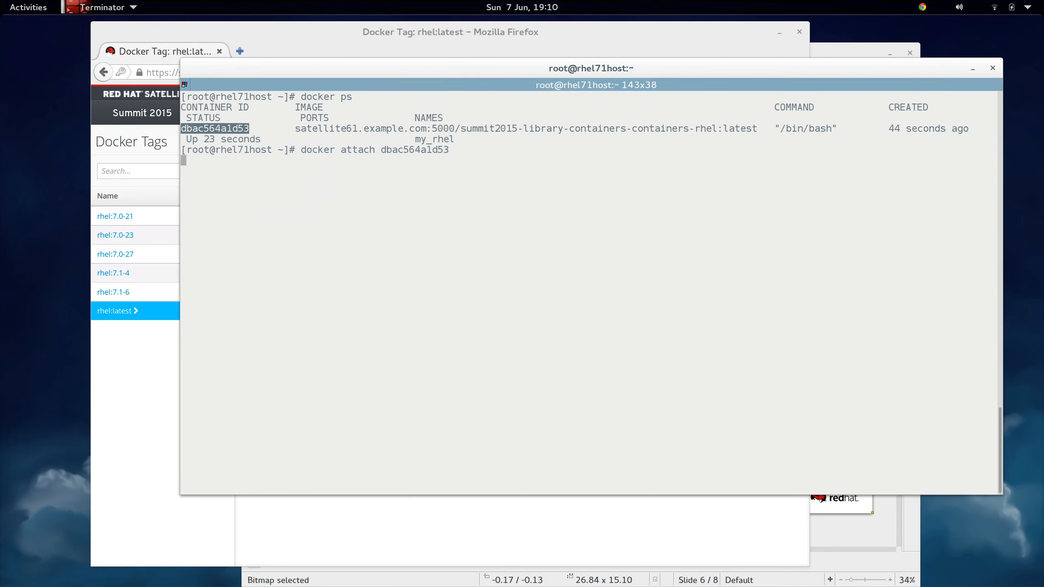
# Step: Install the elephant package inside the attached container with yum install, accepting the proposed transaction
pyautogui.press('Return')
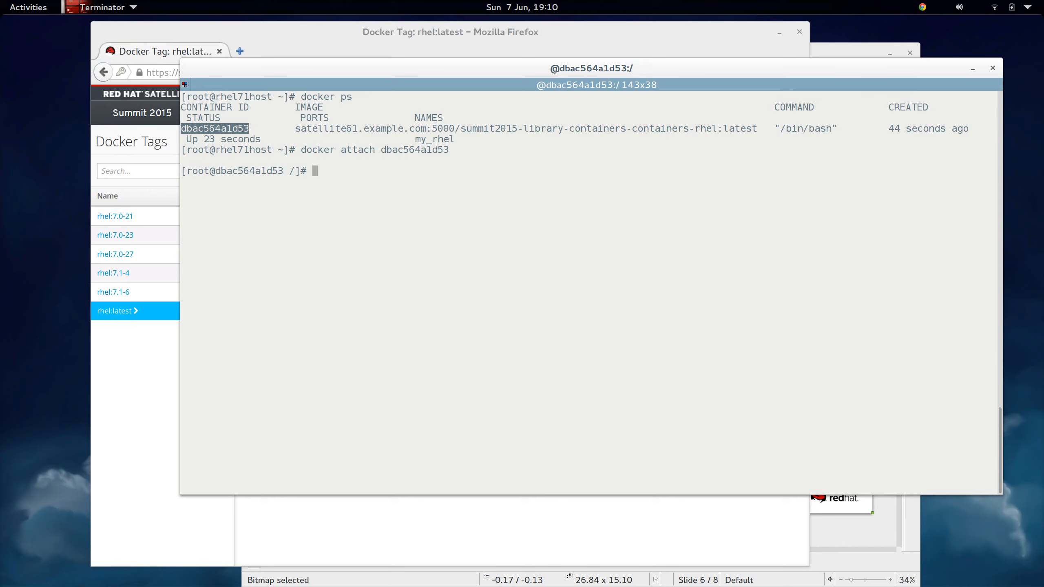
pyautogui.write('docker')
pyautogui.press('BackSpace')
pyautogui.press('BackSpace')
pyautogui.press('BackSpace')
pyautogui.press('BackSpace')
pyautogui.press('BackSpace')
pyautogui.press('BackSpace')
pyautogui.write('yum install elephant')
pyautogui.press('Return')
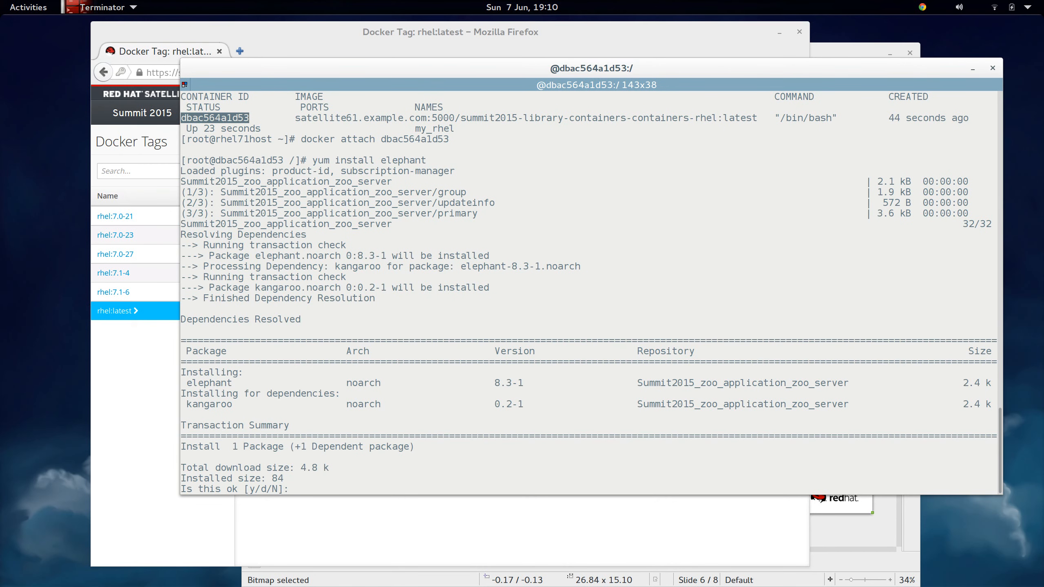
pyautogui.write('y')
pyautogui.press('Return')
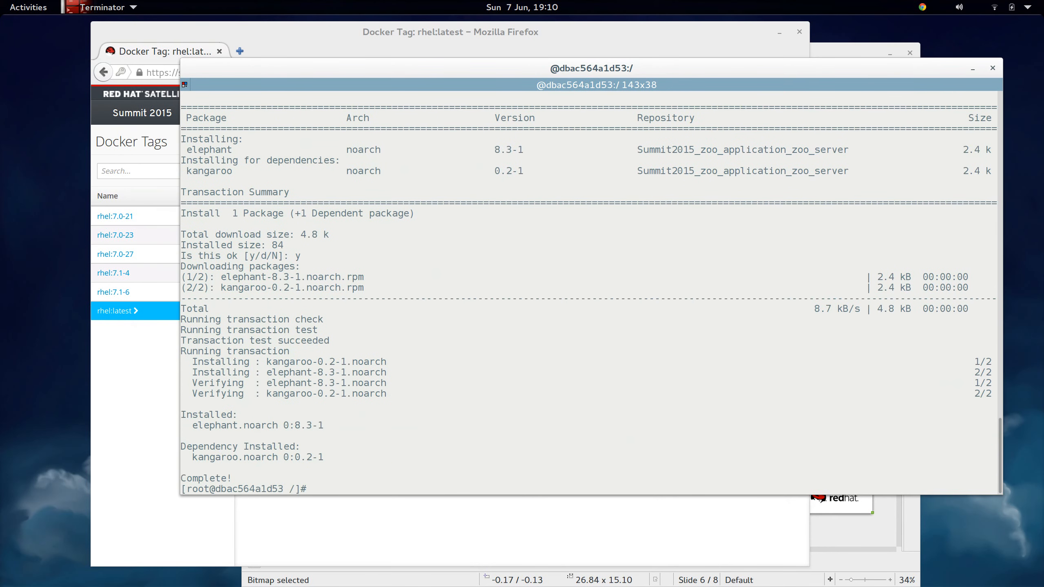
# Step: Exit the container shell and list the host's local Docker images
pyautogui.write('exit')
pyautogui.press('Return')
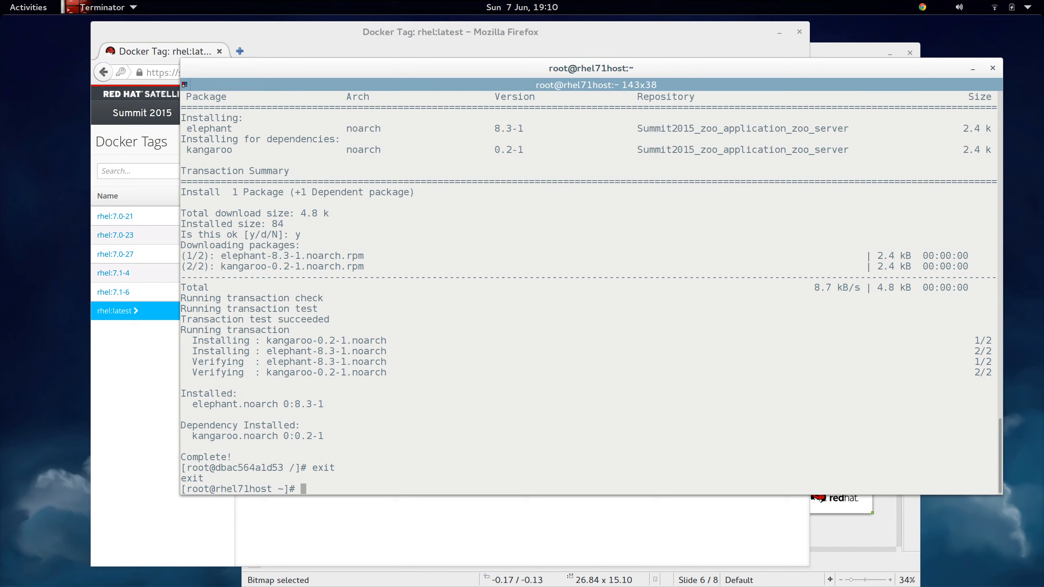
pyautogui.write('docker images')
pyautogui.press('Return')
# Step: Save the satellite61.example.com:5000/summit2015-library-containers-containers-rhel image to elephant_rhel.tar with docker save -o
pyautogui.write('docker sav')
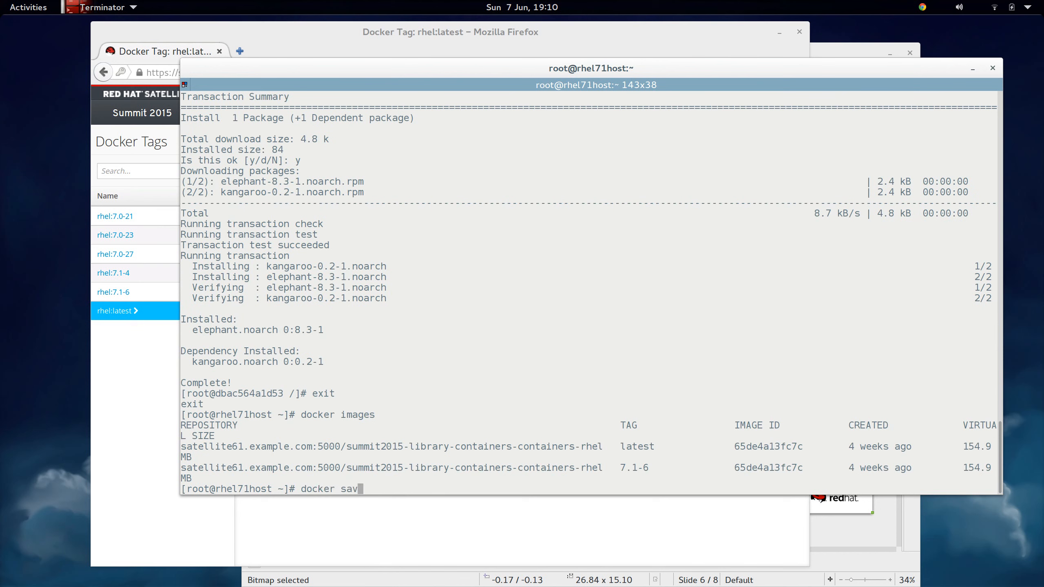
pyautogui.write('e -o elephant_rhel.tar')
pyautogui.doubleClick(424, 444)
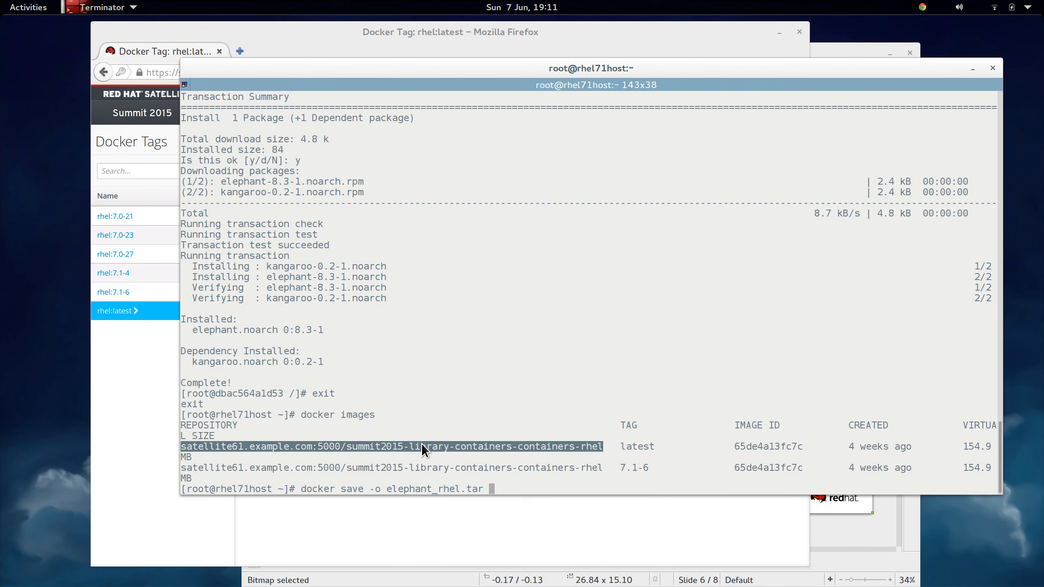
pyautogui.rightClick(416, 442)
pyautogui.rightClick(437, 448)
pyautogui.click(456, 471)
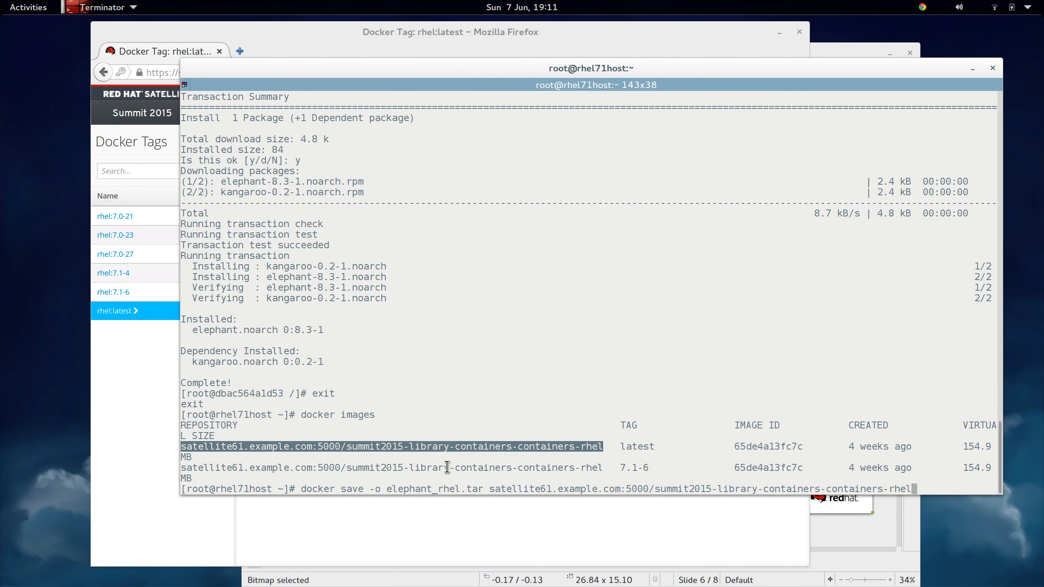
pyautogui.press('Return')
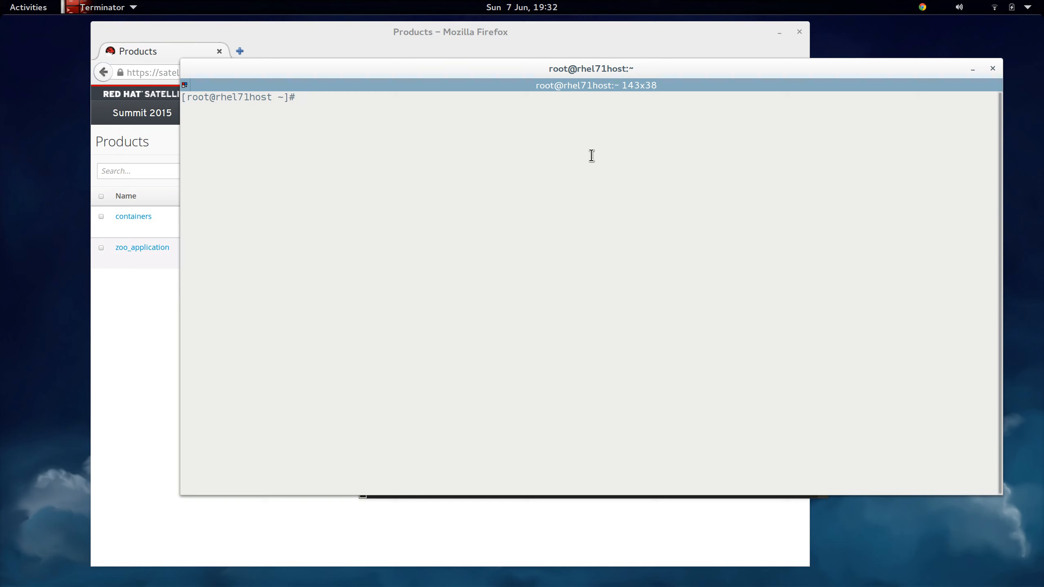
# Step: Enter hammer repository upload-content with --product "containers" --organization "Summit 2015" --name "elephant_rhel" --path ./elephant_rhel.tar at the prompt, without running it
pyautogui.write('reset')
pyautogui.press('Up')
pyautogui.press('Up')
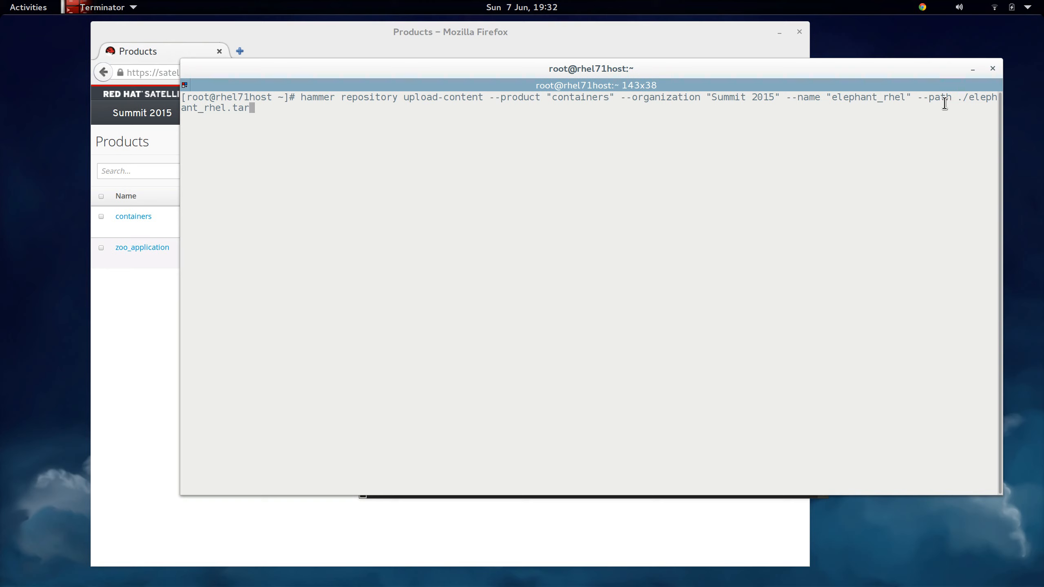
# Step: Switch to Firefox, review the repositories of the containers product and their Docker content, and return to the Terminator terminal
pyautogui.click(639, 34)
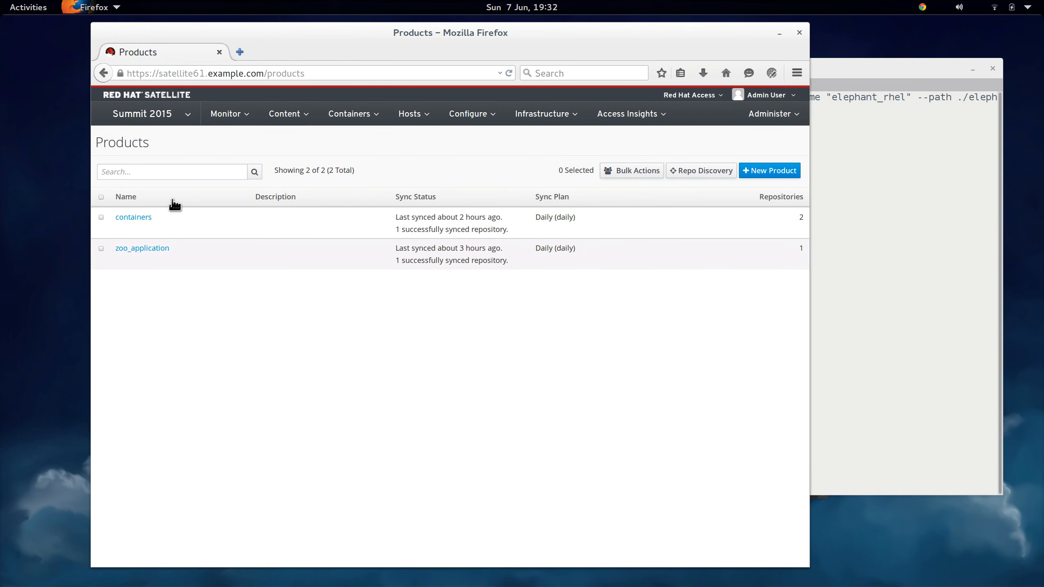
pyautogui.click(147, 219)
pyautogui.moveTo(144, 112)
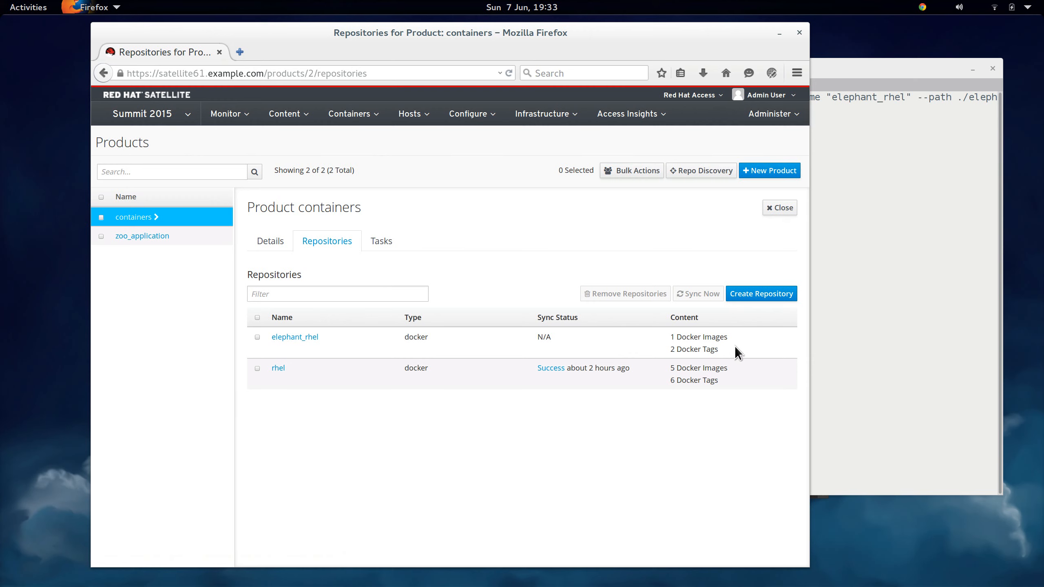
pyautogui.click(834, 346)
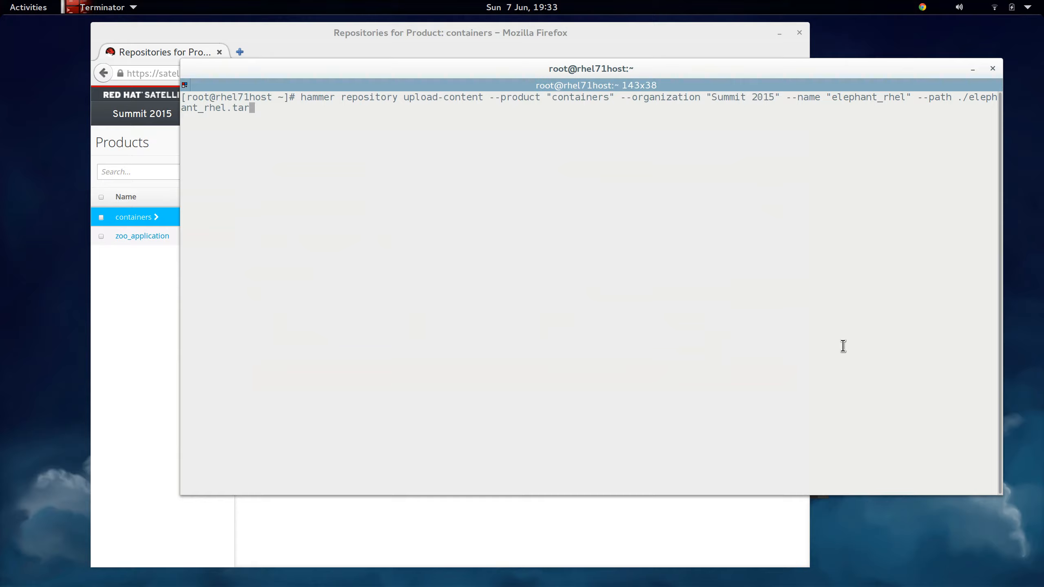